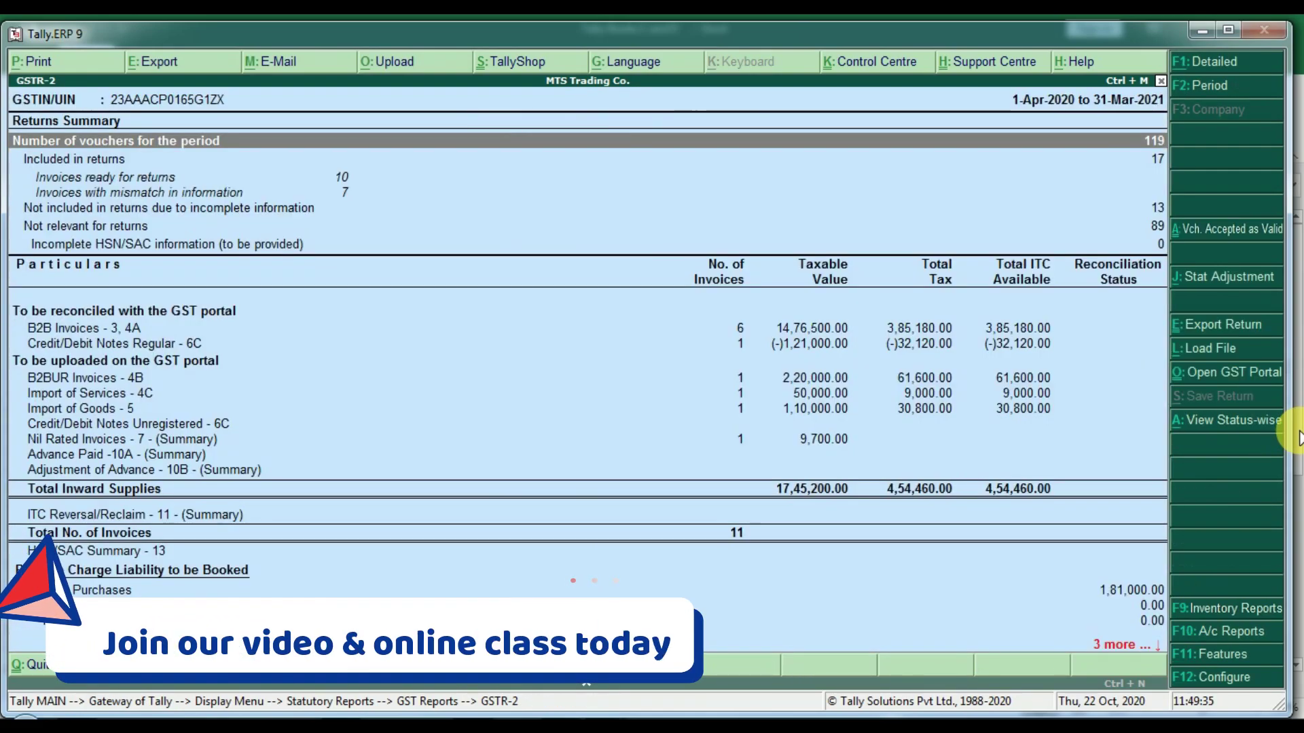
- Open the B2B Invoices - 3, 4A register from the GSTR-2 report and list it invoice-wise
key(Down)
key(Down)
key(Down)
key(Down)
key(Down)
key(Down)
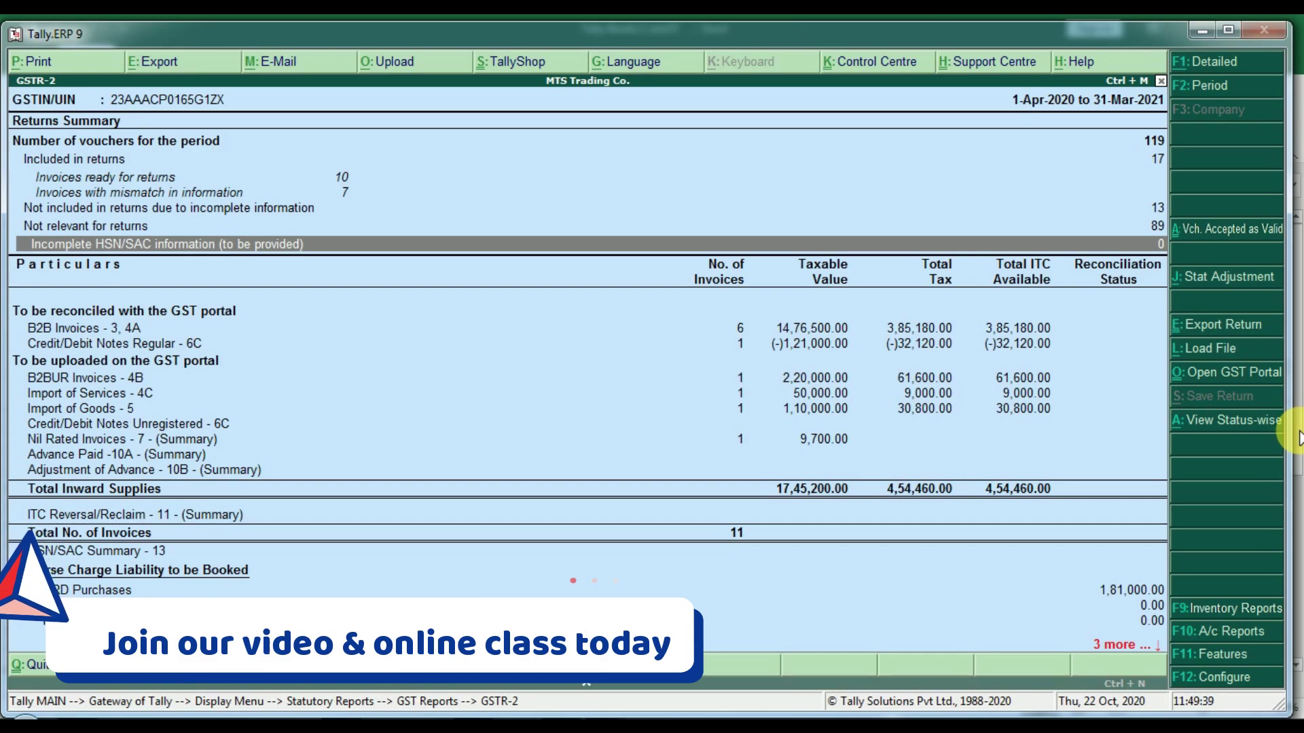
key(Down)
key(Return)
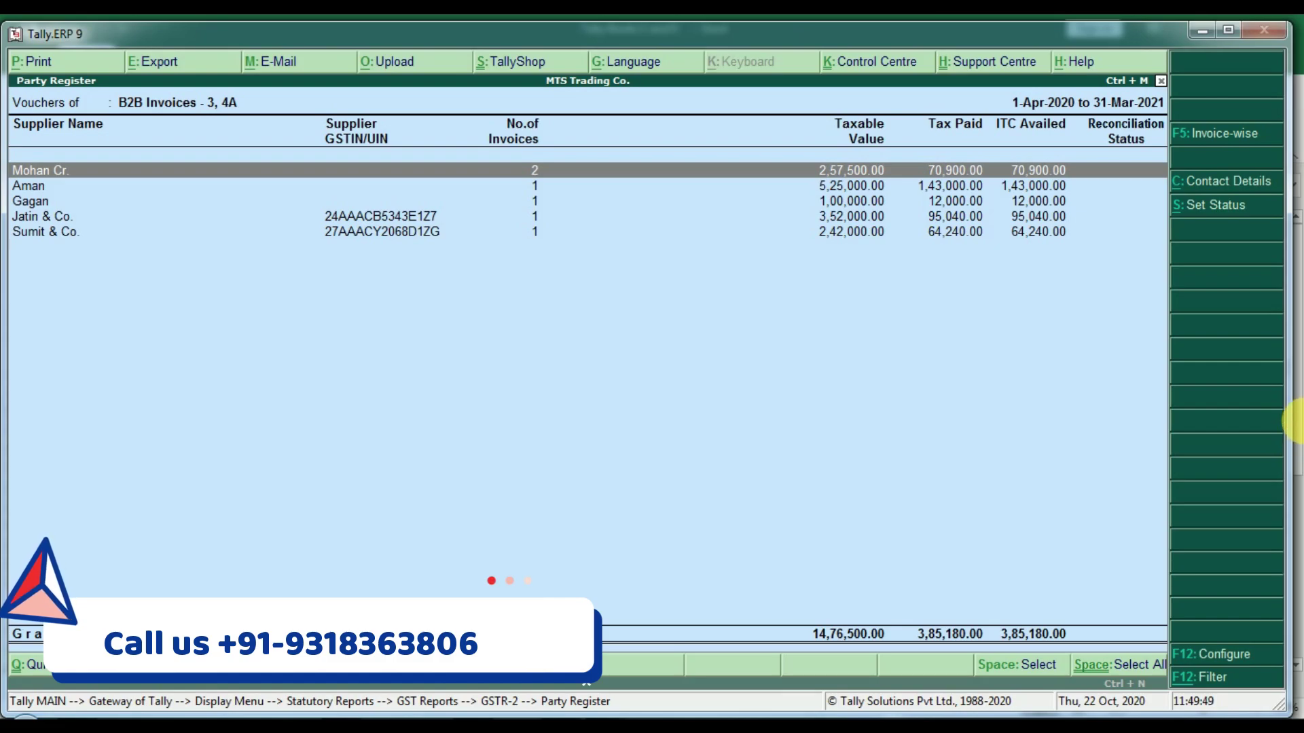
click(1208, 140)
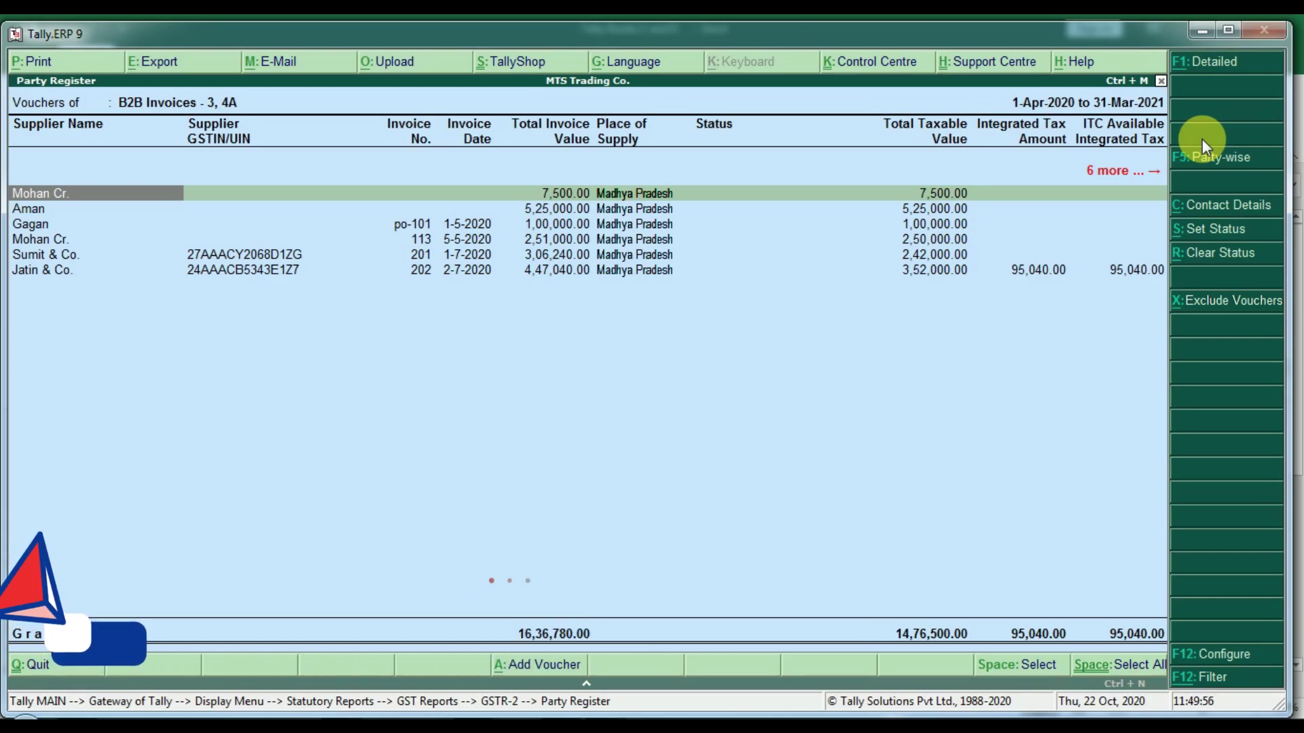
- Examine the tax and ITC columns across the invoice-wise B2B register, returning to the supplier name column
key(Right)
key(End)
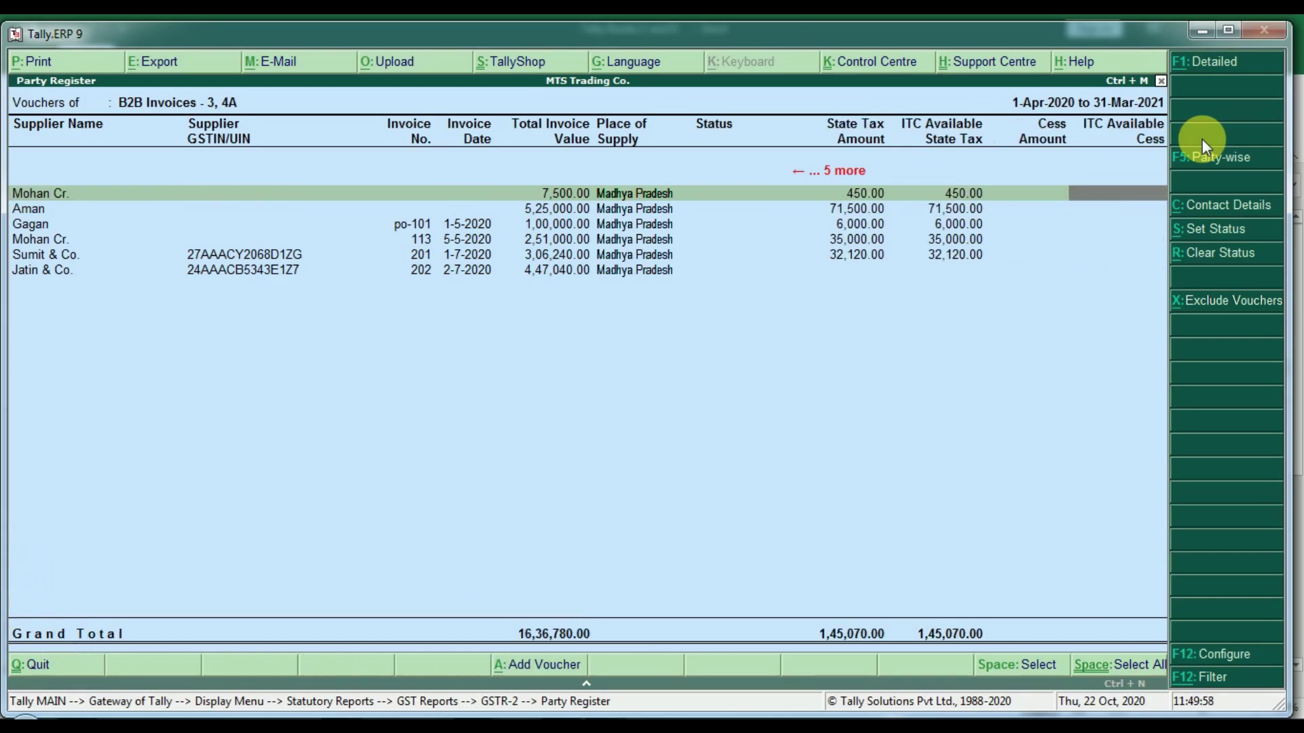
key(Left)
key(Left)
key(Left)
key(Left)
key(Left)
key(Left)
key(Left)
key(Left)
key(Left)
key(Left)
key(Left)
key(Left)
key(Left)
key(Left)
key(Left)
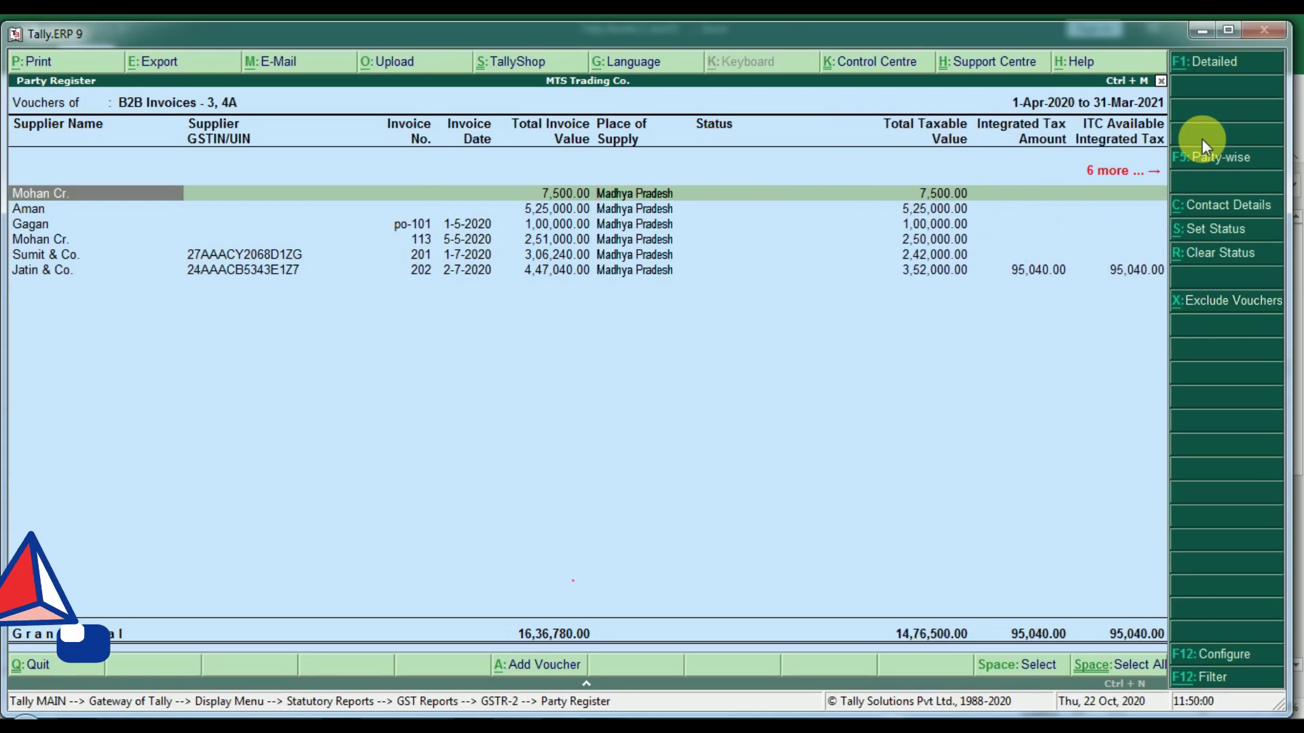
- Bring up the register's export settings and review the party register in the Tally Books 1 and 9 workbook in Excel
click(153, 62)
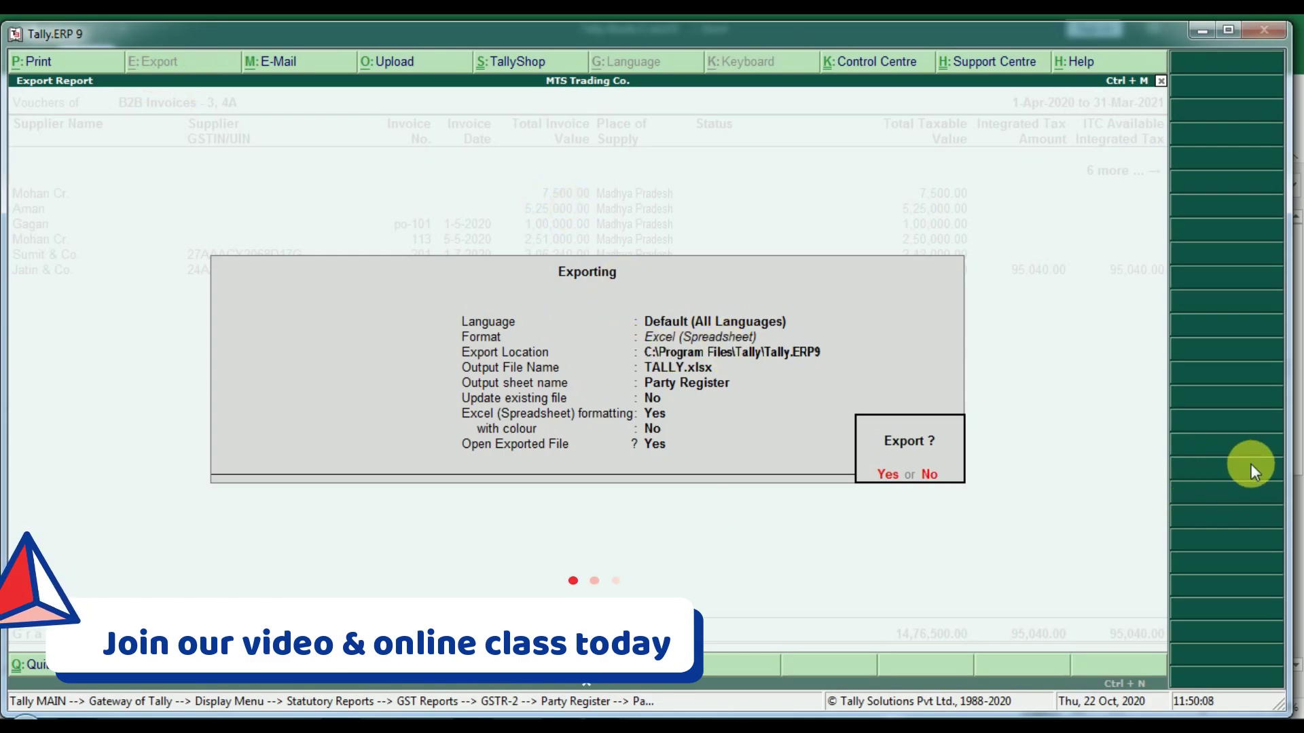
mouse_move(688, 714)
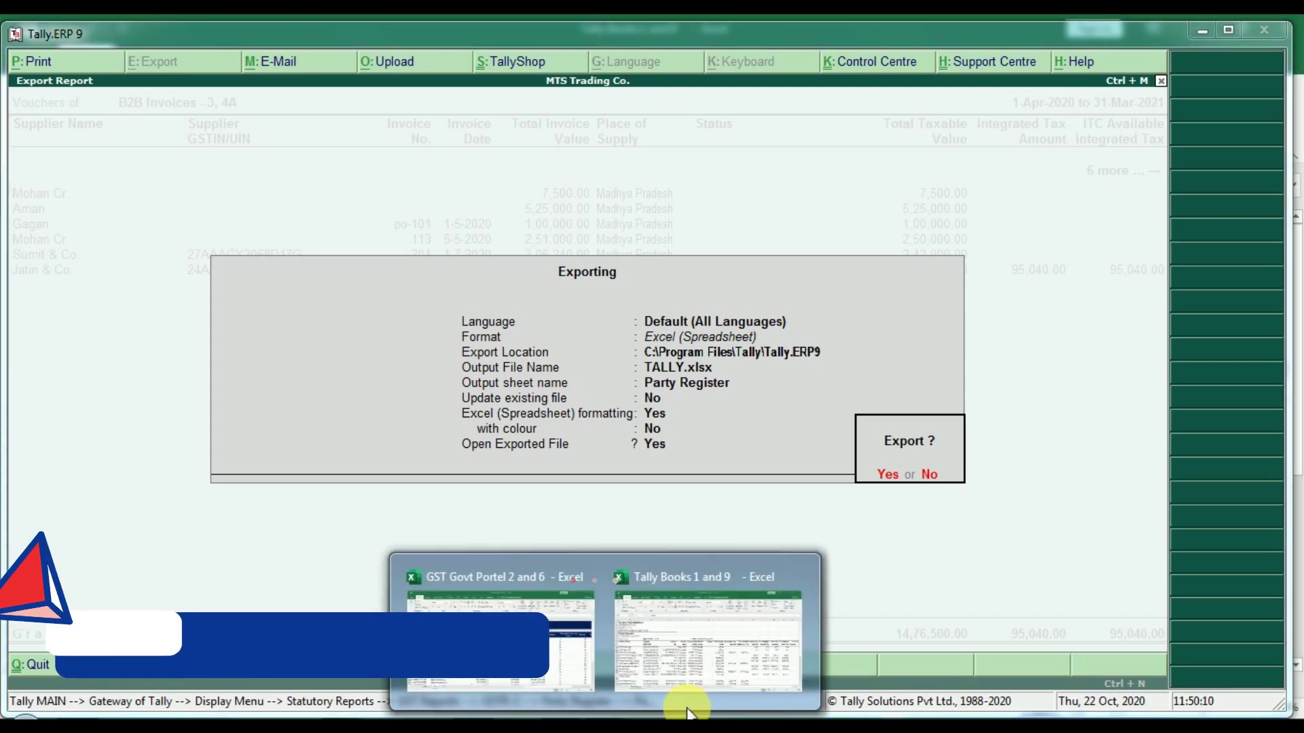
click(704, 651)
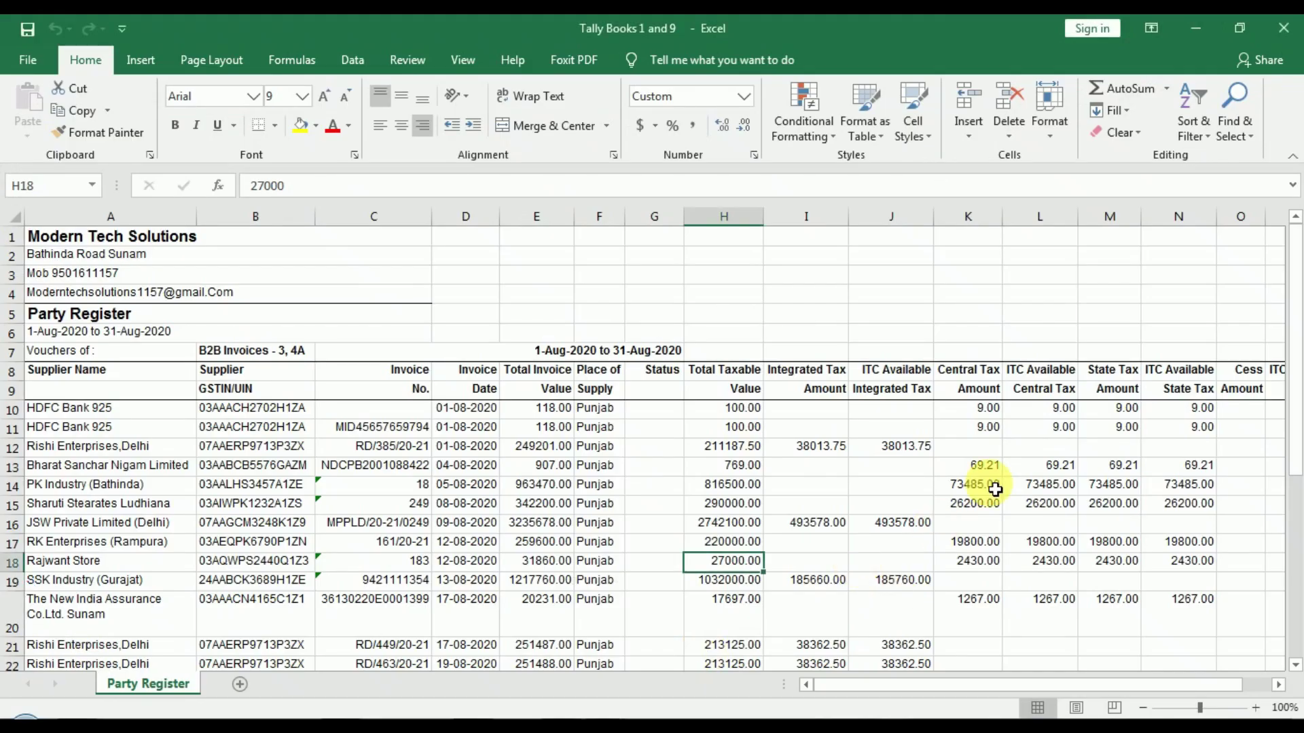
scroll(1296, 463, down, 1)
scroll(1297, 462, down, 3)
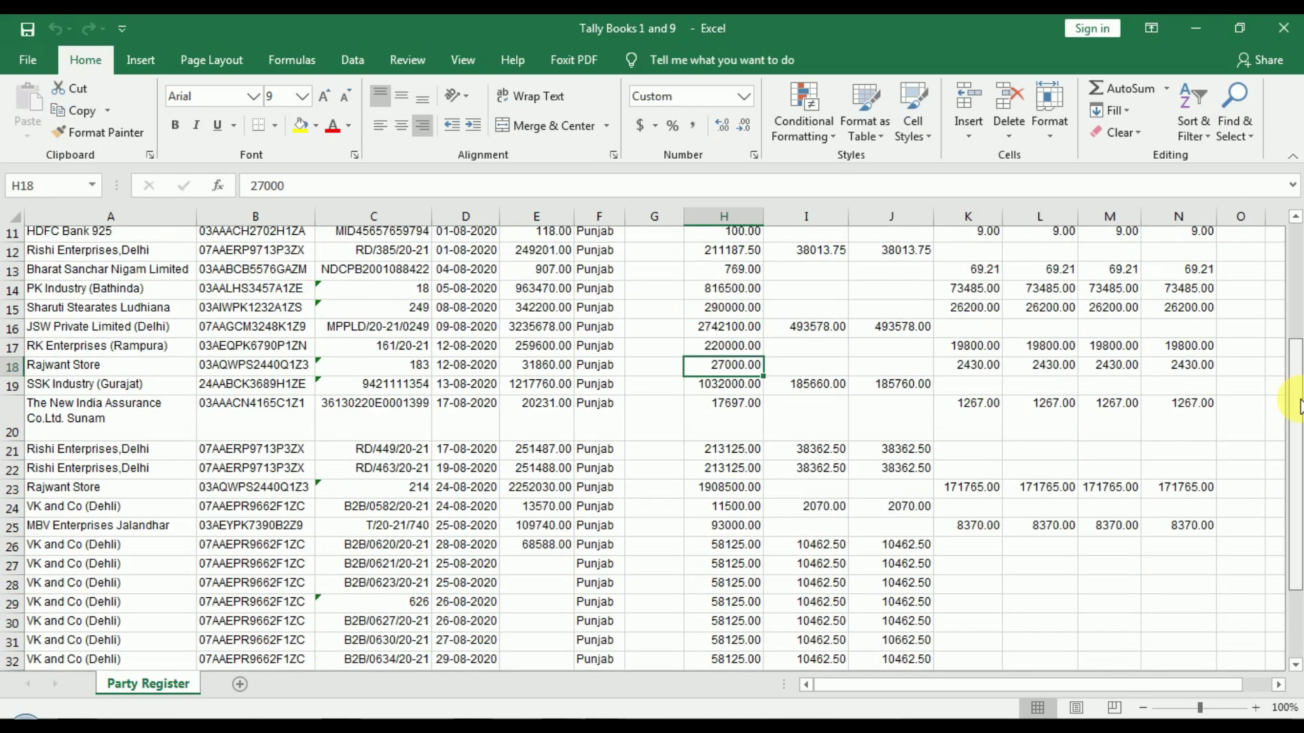
scroll(1299, 406, up, 4)
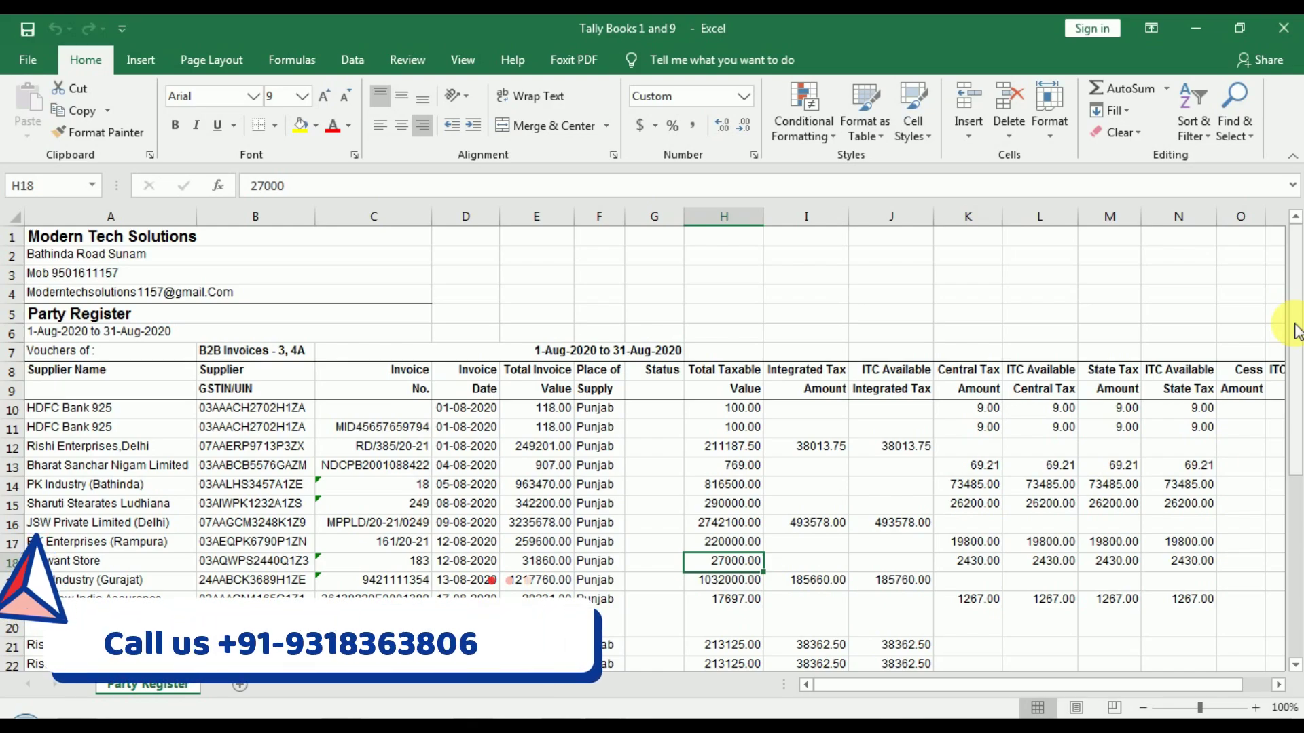
- Switch to the Moderen Tech solution program and open GSTR2A Reconciliation at the As Per Govt. Portal page
click(571, 722)
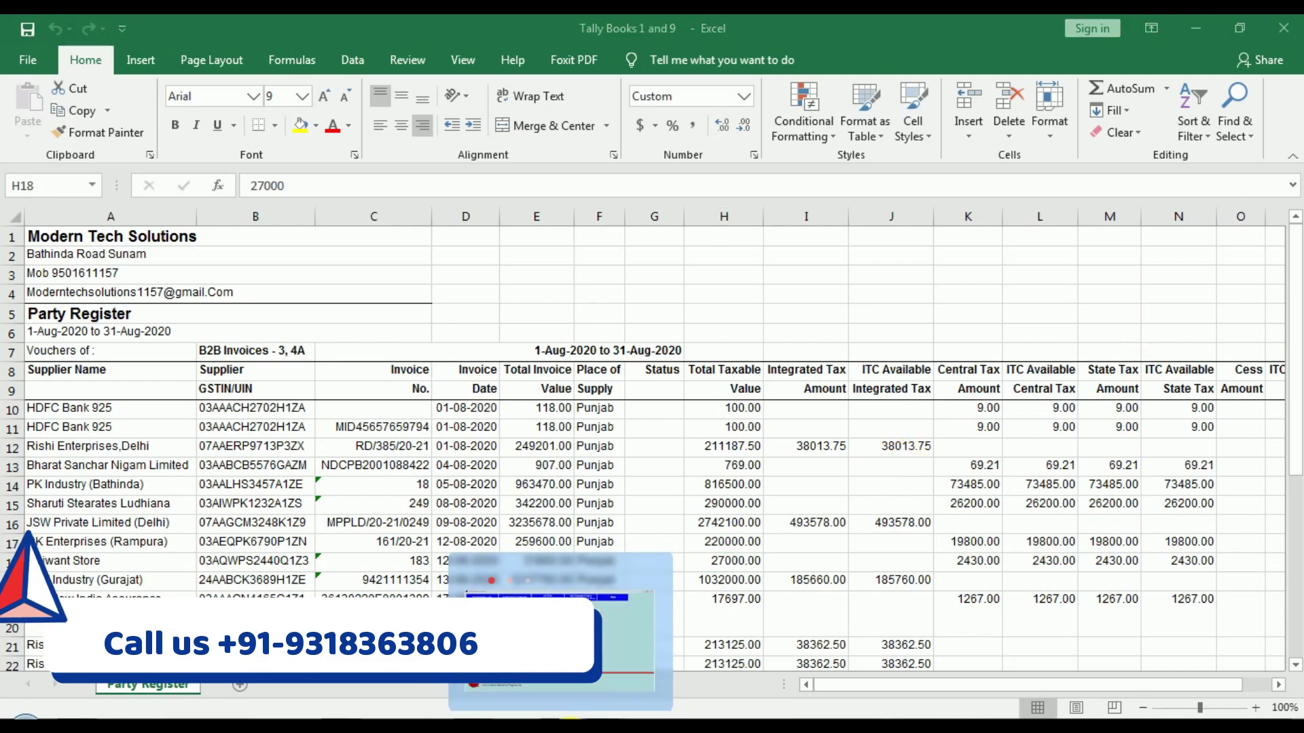
click(561, 639)
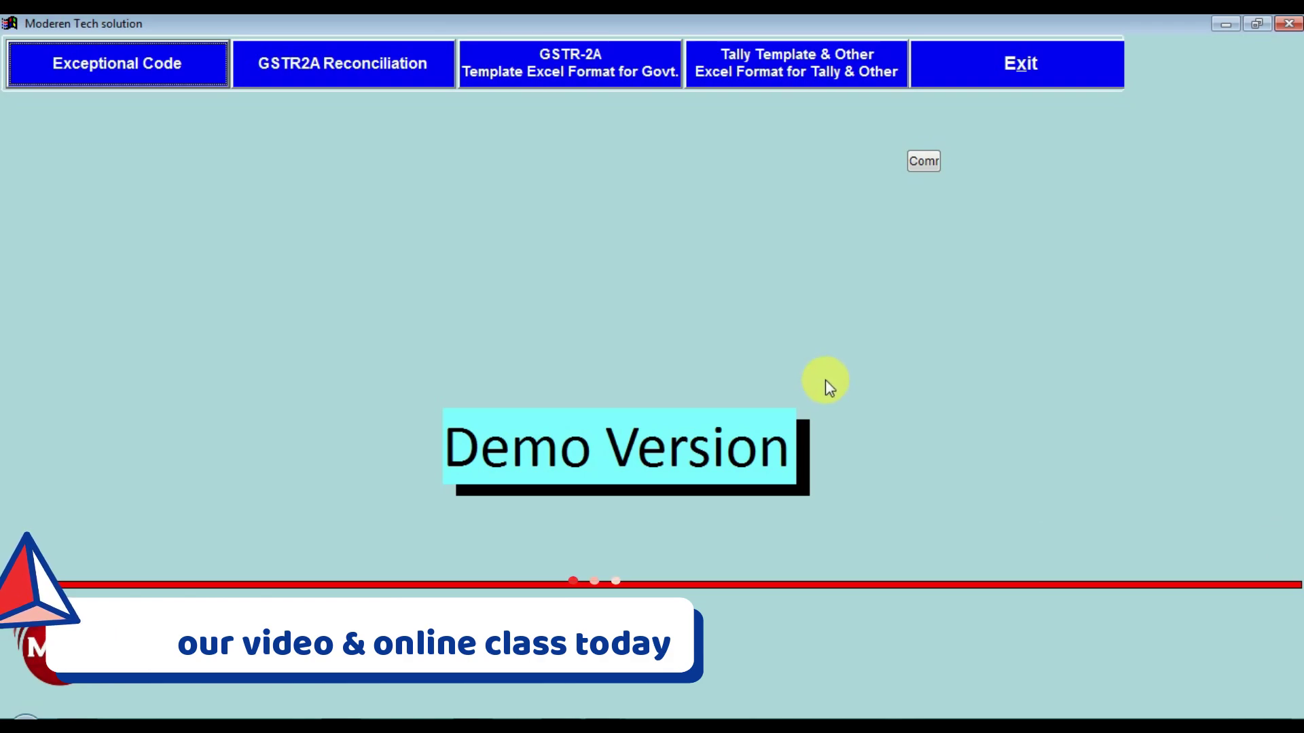
click(340, 78)
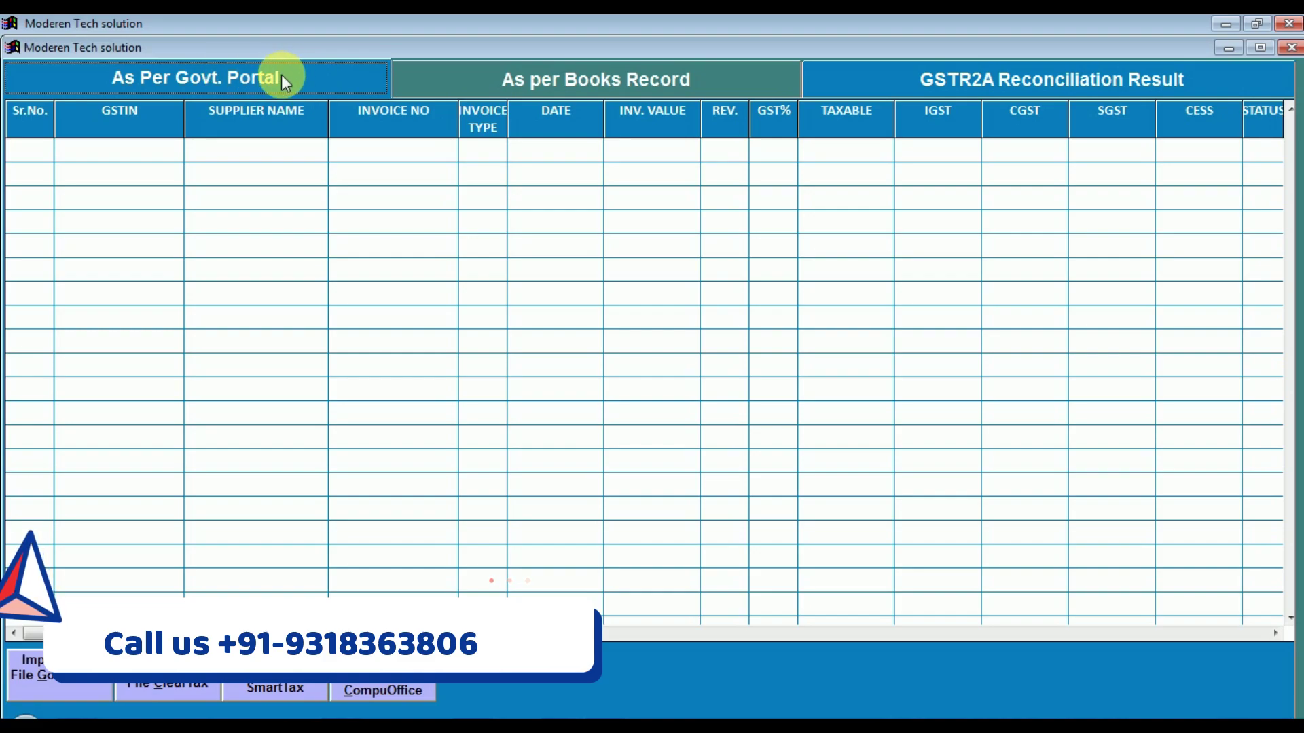
click(200, 78)
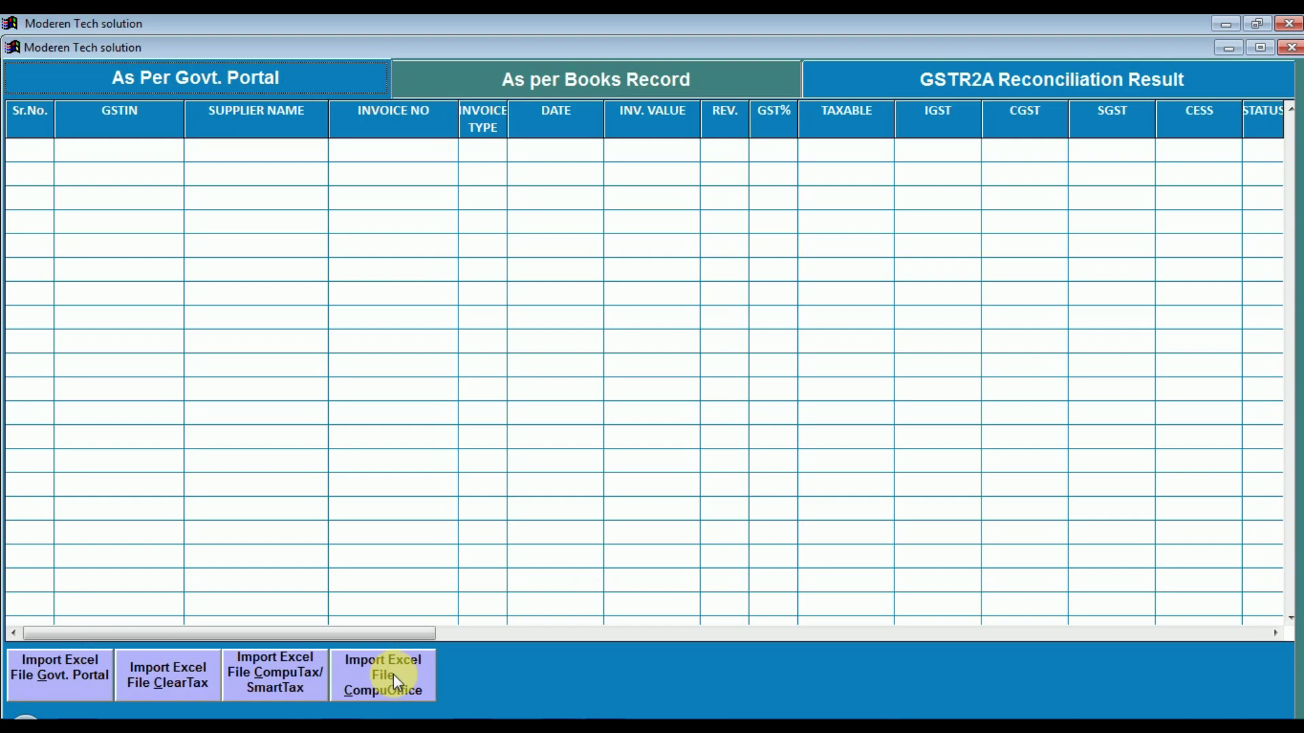
- Start a Govt. Portal Excel import and browse to the Fromat & Testing folder inside Demo Version on the Desktop
click(81, 679)
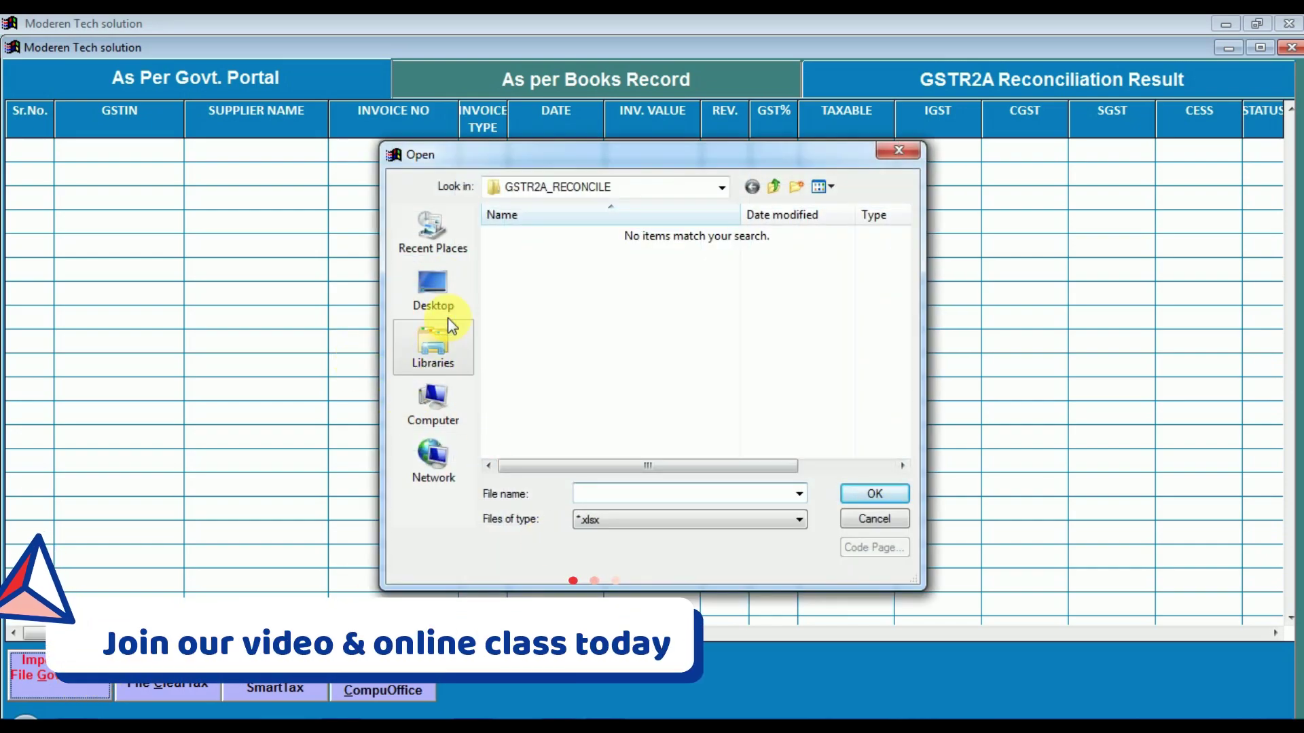
click(434, 302)
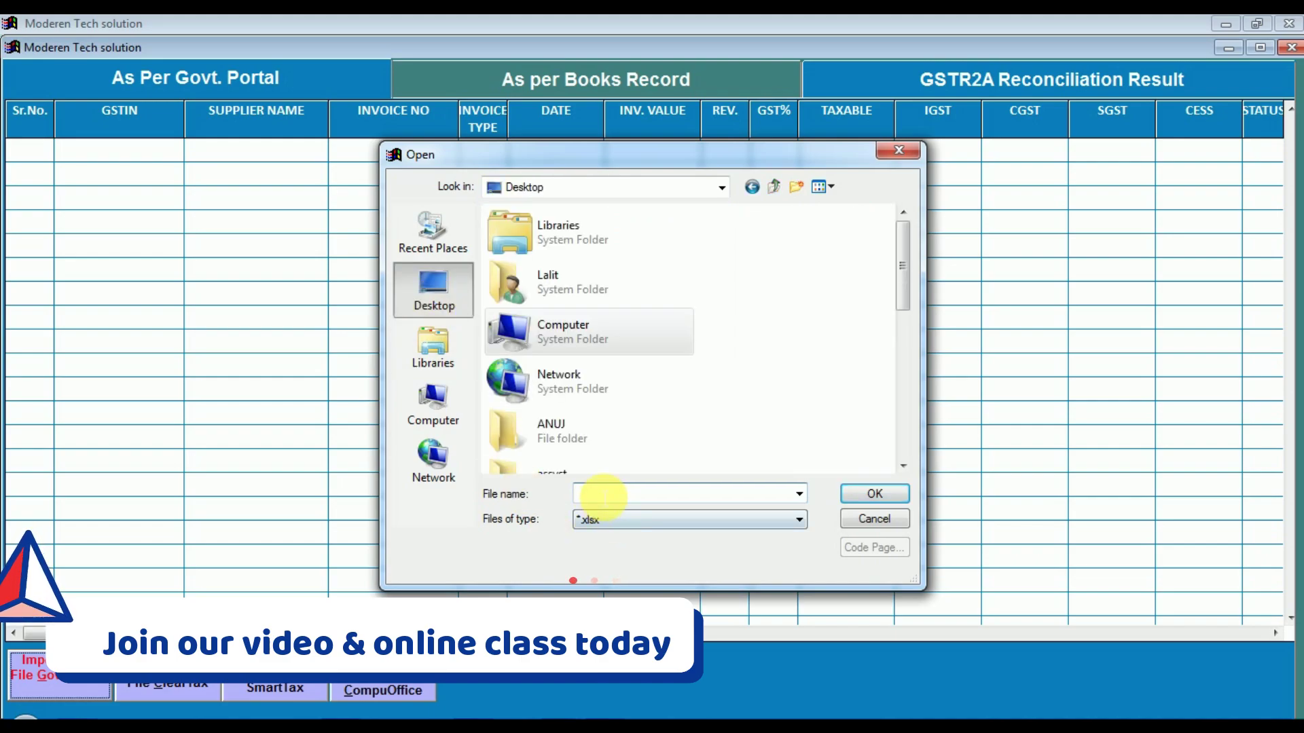
text(de)
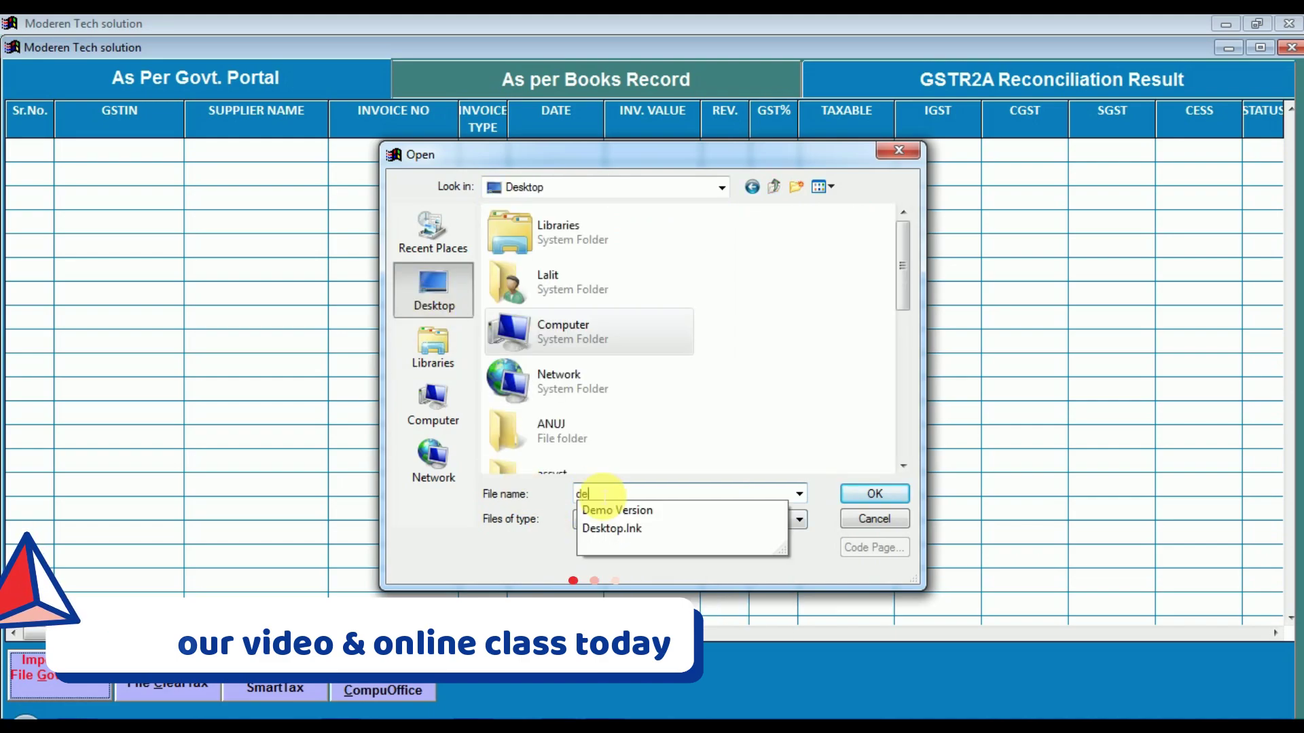
click(612, 510)
click(864, 489)
double_click(543, 241)
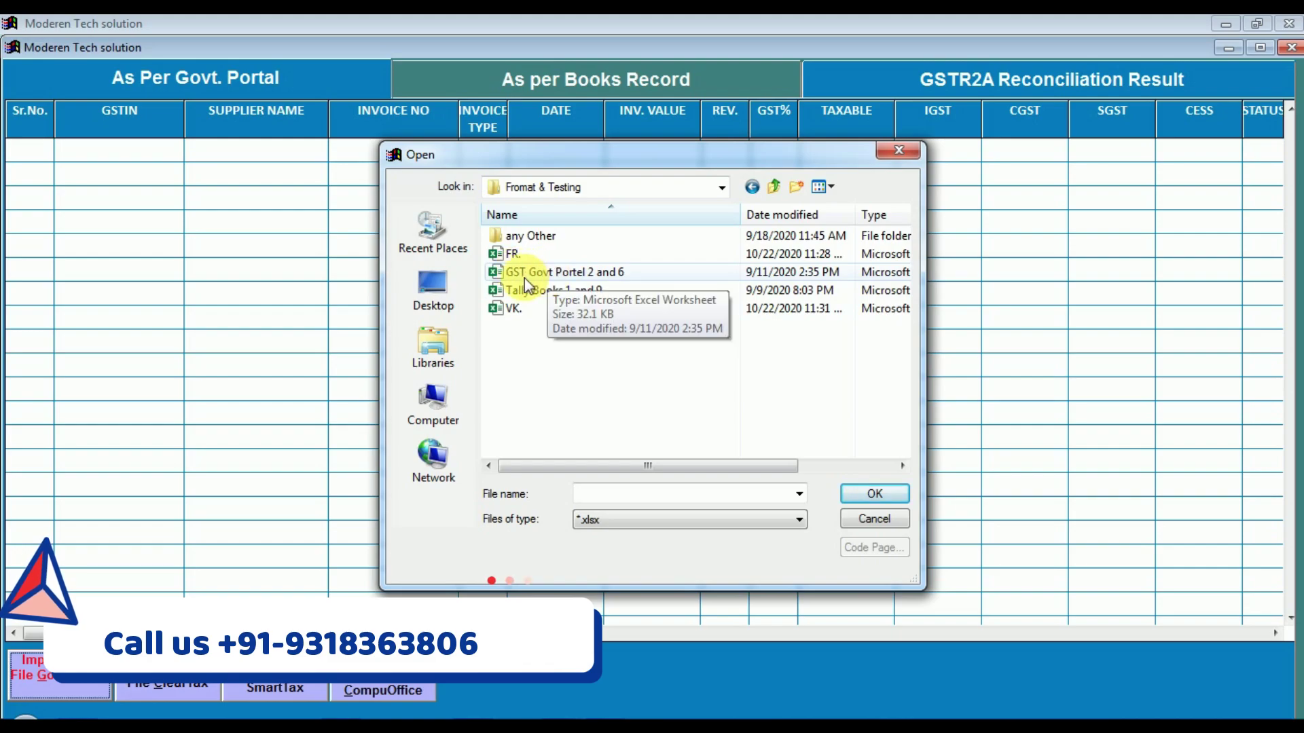
- Import the GST Govt Portel 2 and 6 workbook using target sheet 2
click(560, 274)
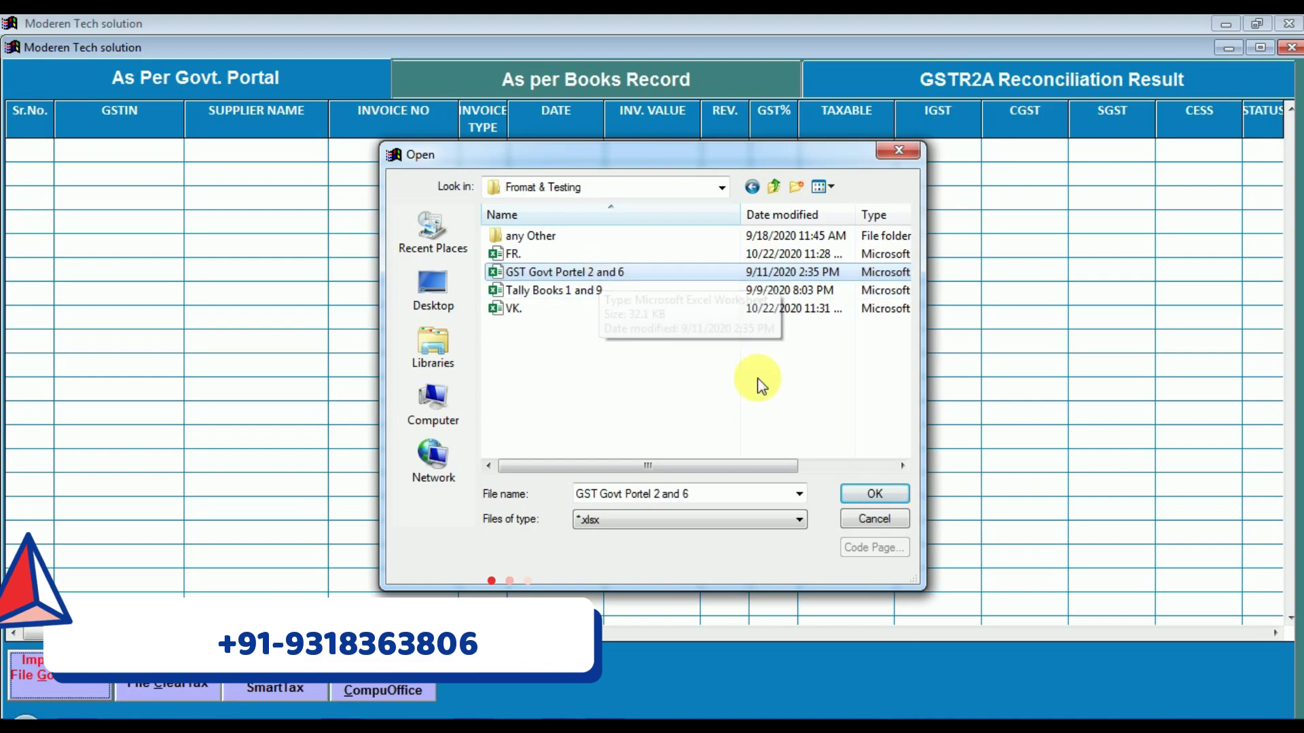
click(875, 495)
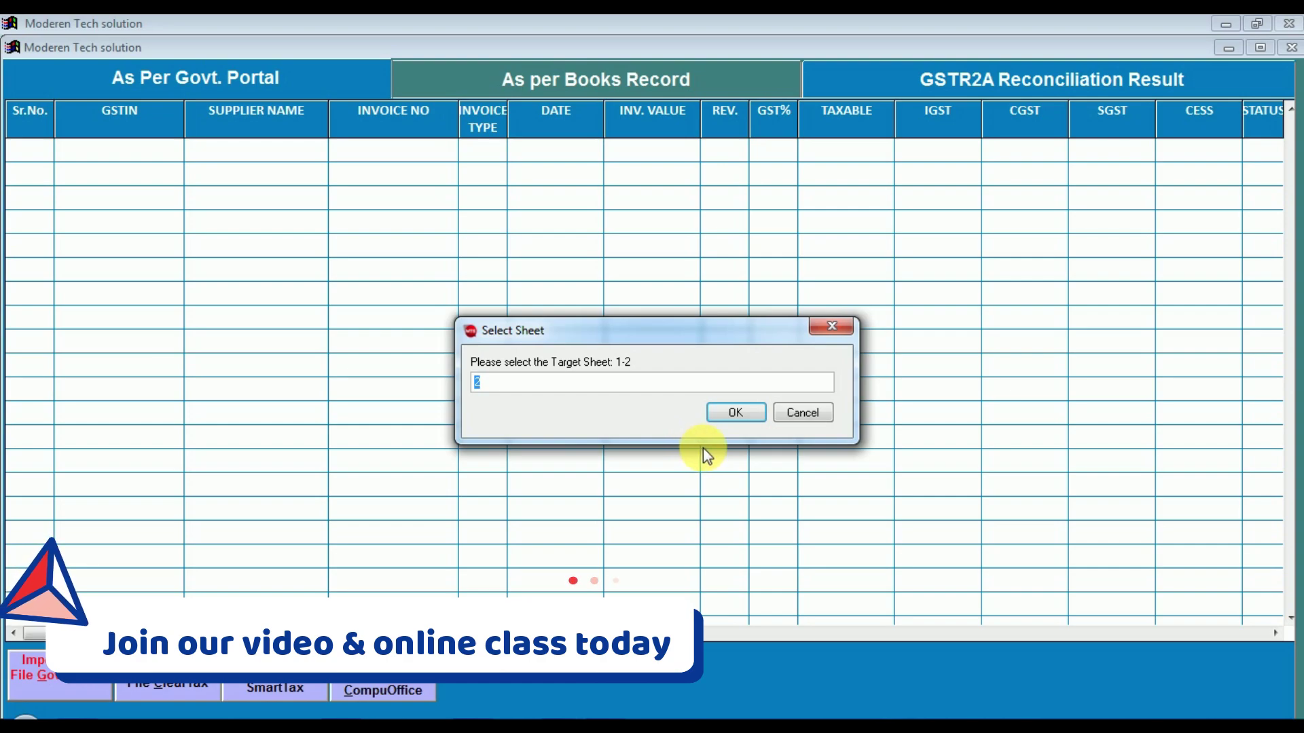
click(736, 413)
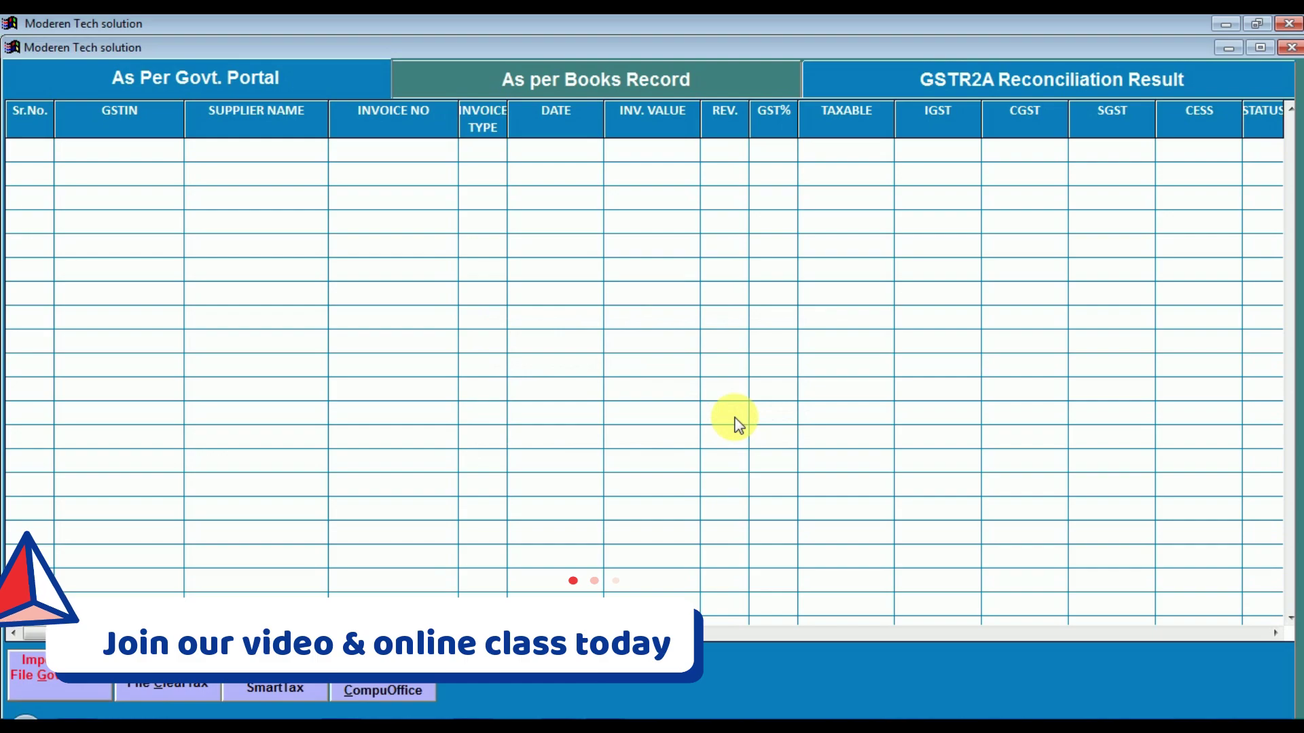
click(744, 426)
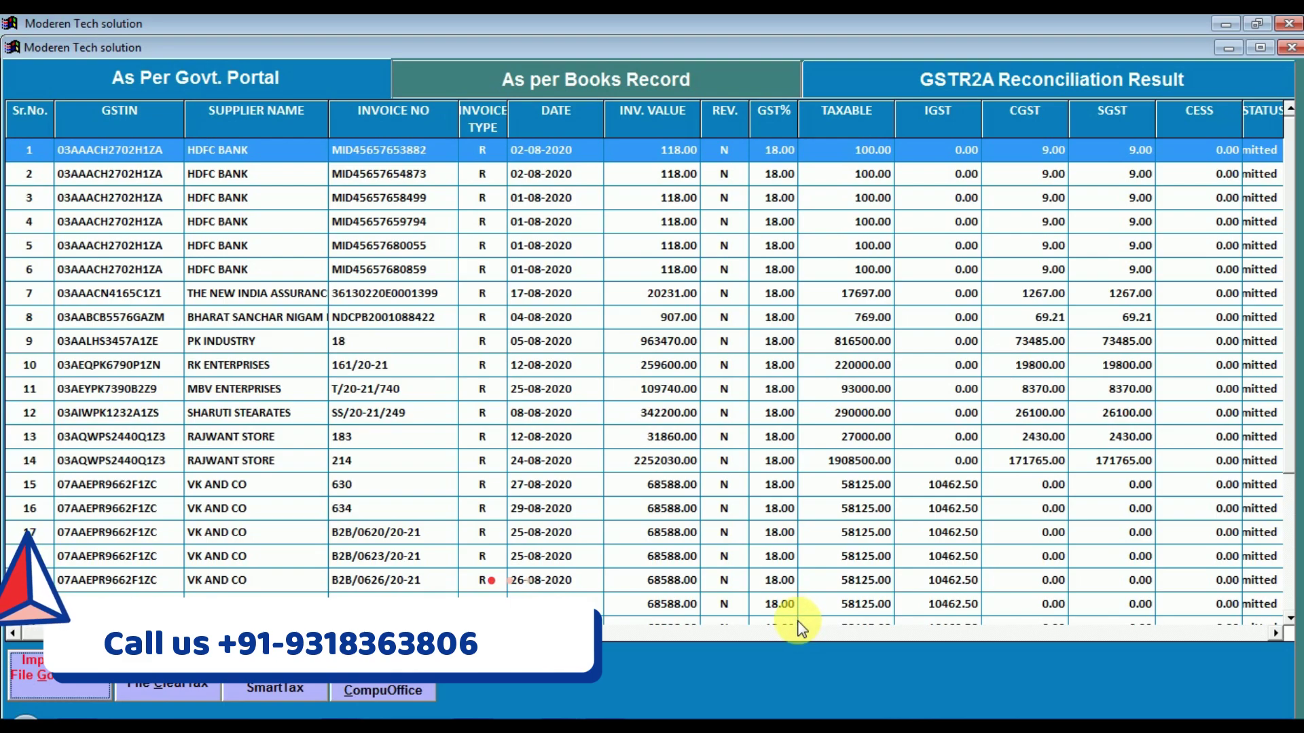
- Open the As per Books Record page of the GSTR2A reconciliation
click(555, 88)
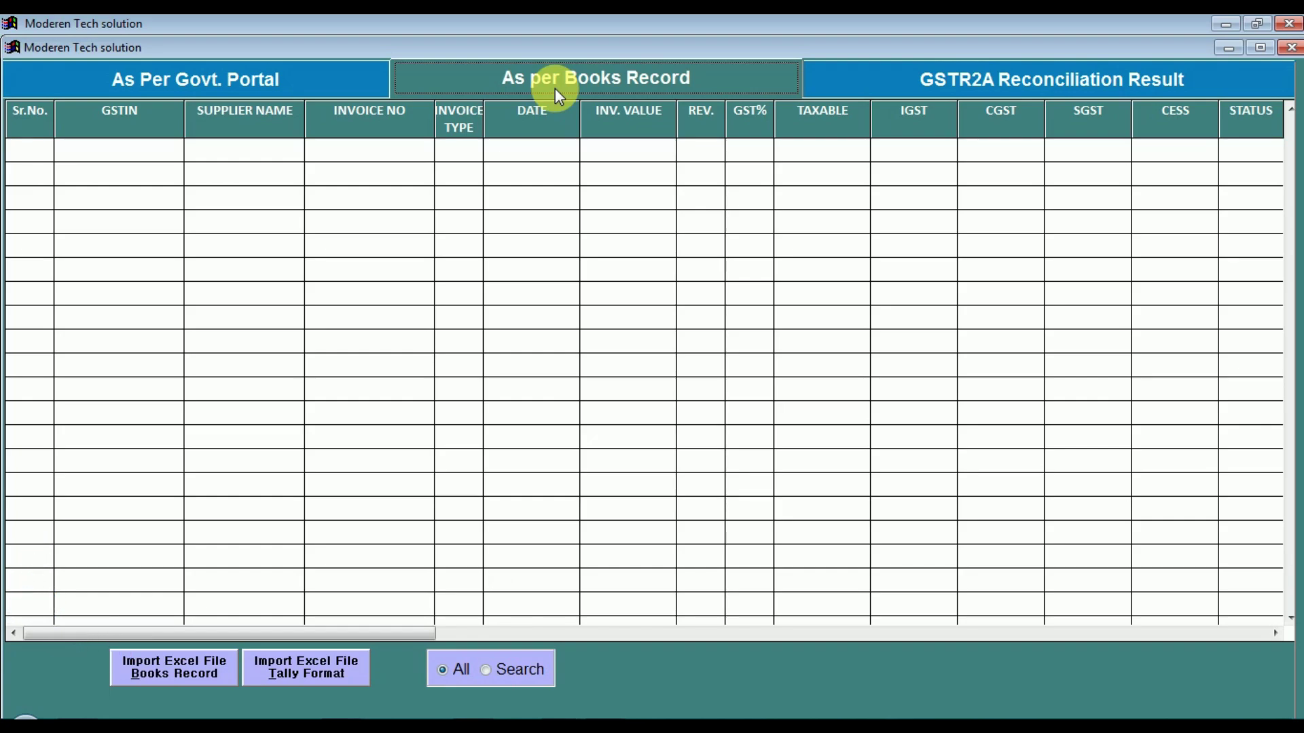